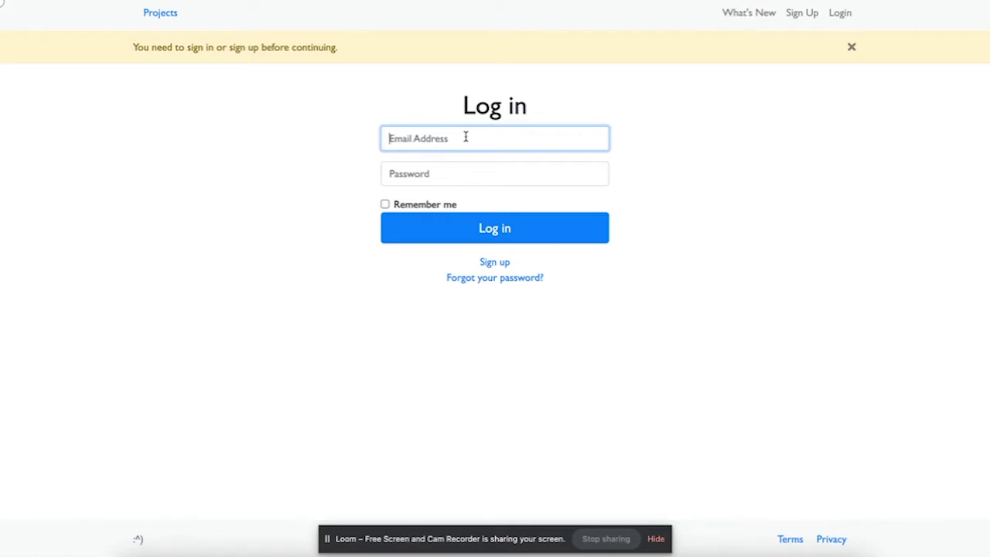
Step: Log in with the second employee's email and account password, and dismiss the offer to save the password
{"action": "type", "text": "e"}
{"action": "key", "text": "BackSpace"}
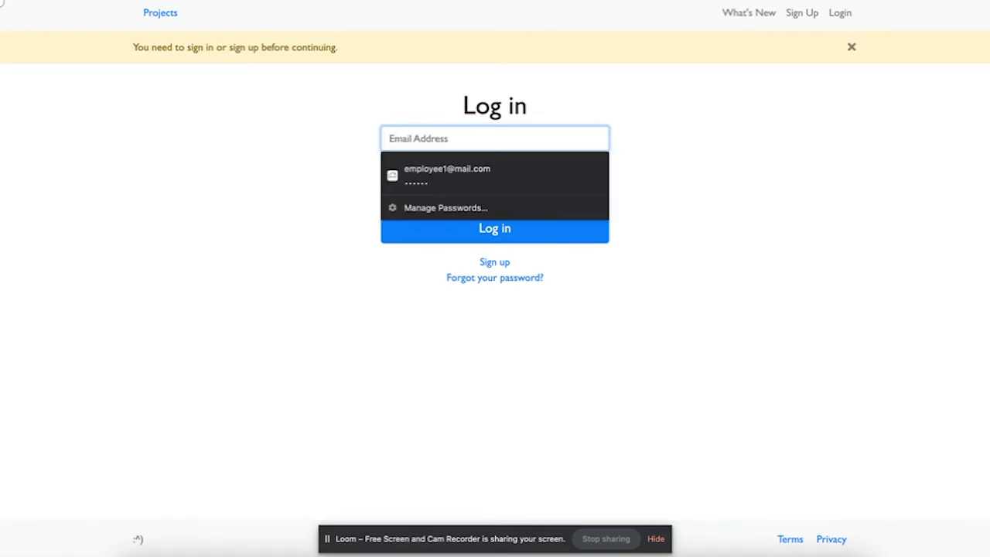
{"action": "left_click", "coordinate": [466, 181]}
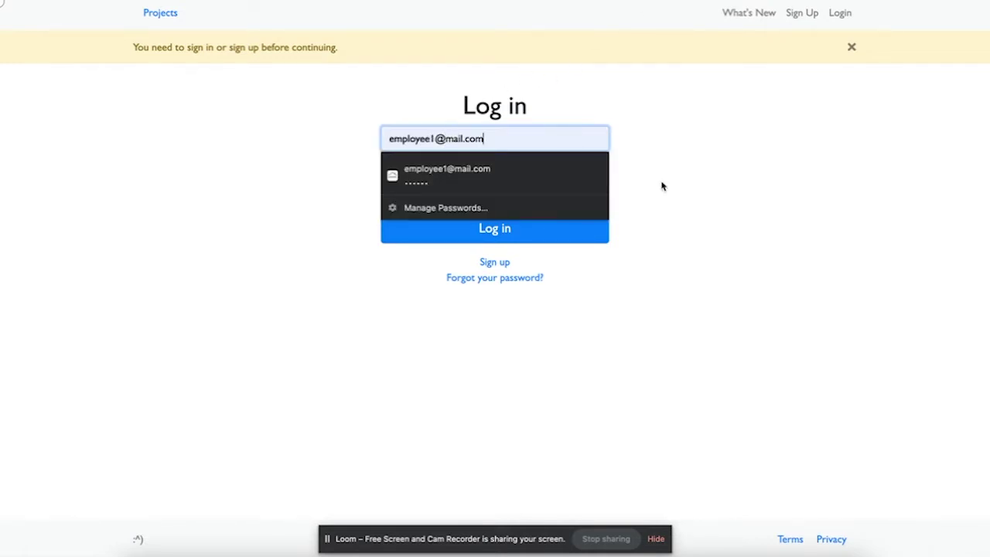
{"action": "left_click", "coordinate": [433, 139]}
{"action": "key", "text": "BackSpace"}
{"action": "type", "text": "2@"}
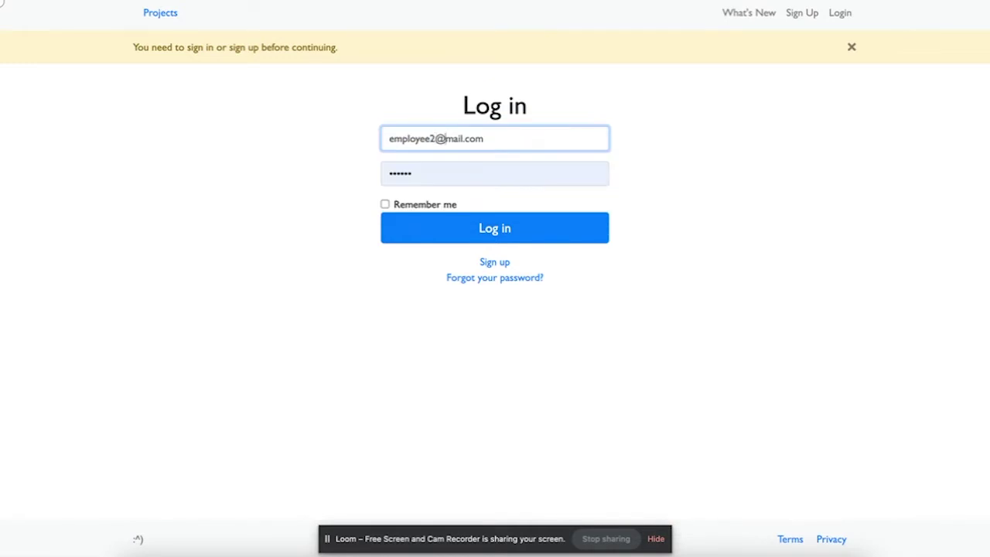
{"action": "type", "text": "g"}
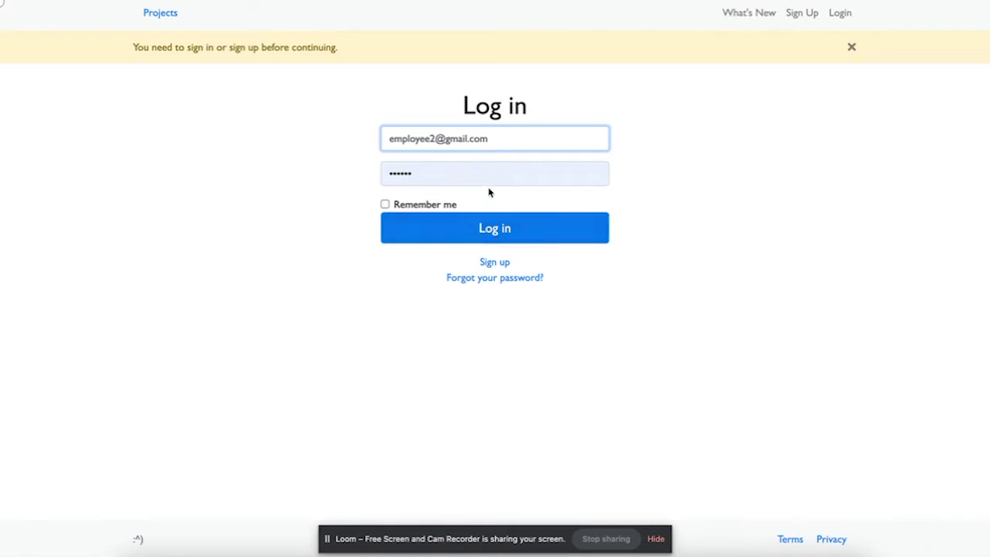
{"action": "left_click_drag", "start_coordinate": [491, 174], "coordinate": [357, 172]}
{"action": "type", "text": "••••••"}
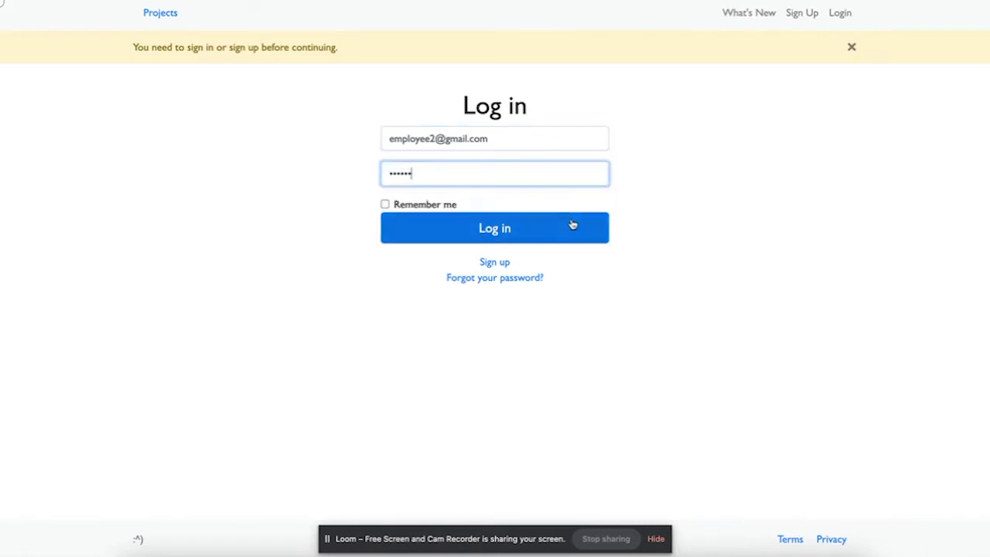
{"action": "left_click", "coordinate": [564, 227]}
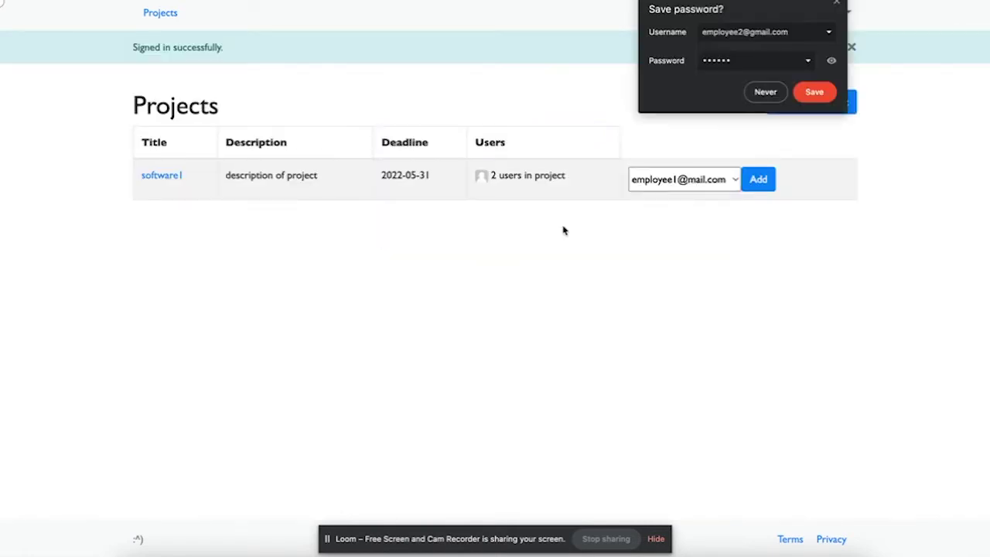
{"action": "left_click", "coordinate": [836, 3]}
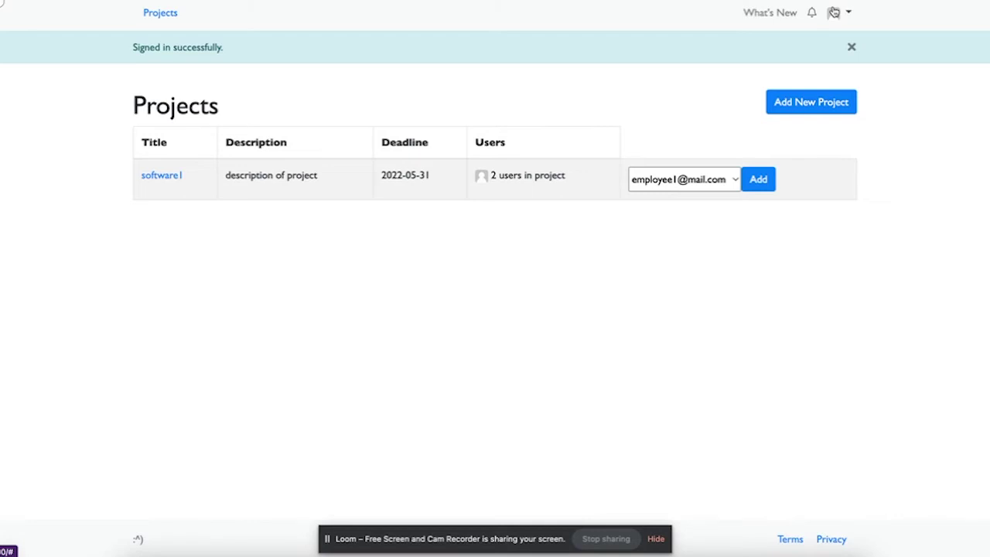
Step: Open the account settings from the profile options and look over the name, avatar and password fields
{"action": "left_click", "coordinate": [834, 12]}
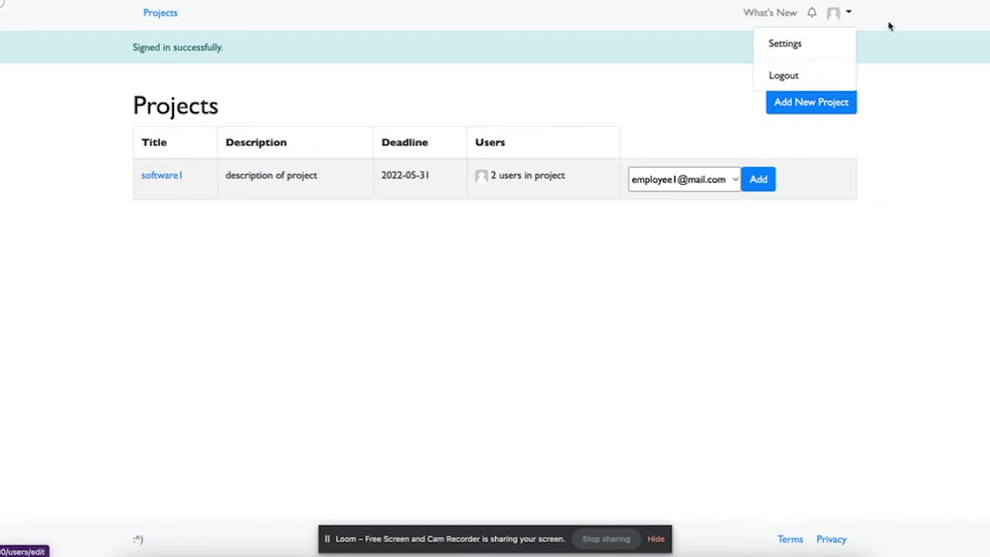
{"action": "left_click", "coordinate": [848, 14]}
{"action": "left_click", "coordinate": [847, 14]}
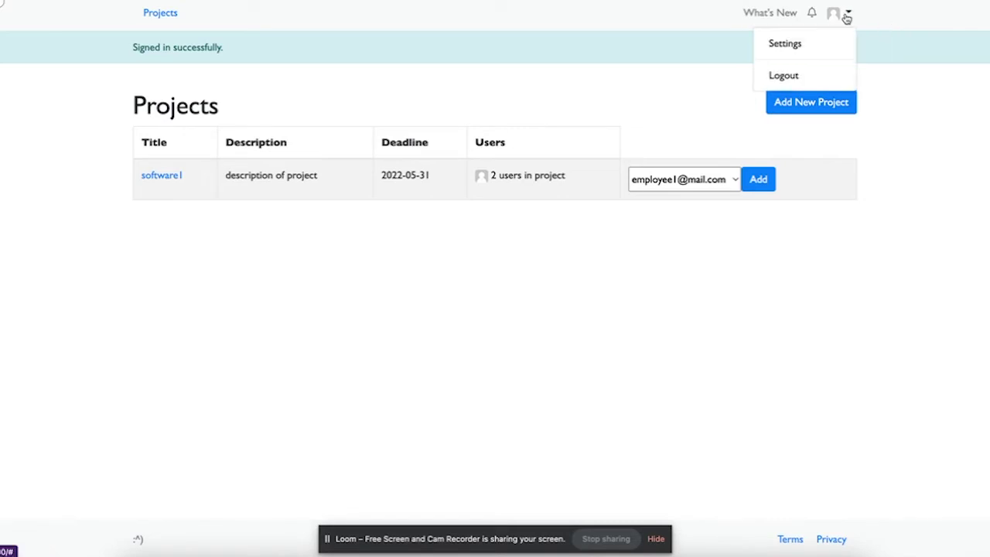
{"action": "left_click_drag", "start_coordinate": [787, 22], "coordinate": [525, 62]}
{"action": "left_click", "coordinate": [787, 30]}
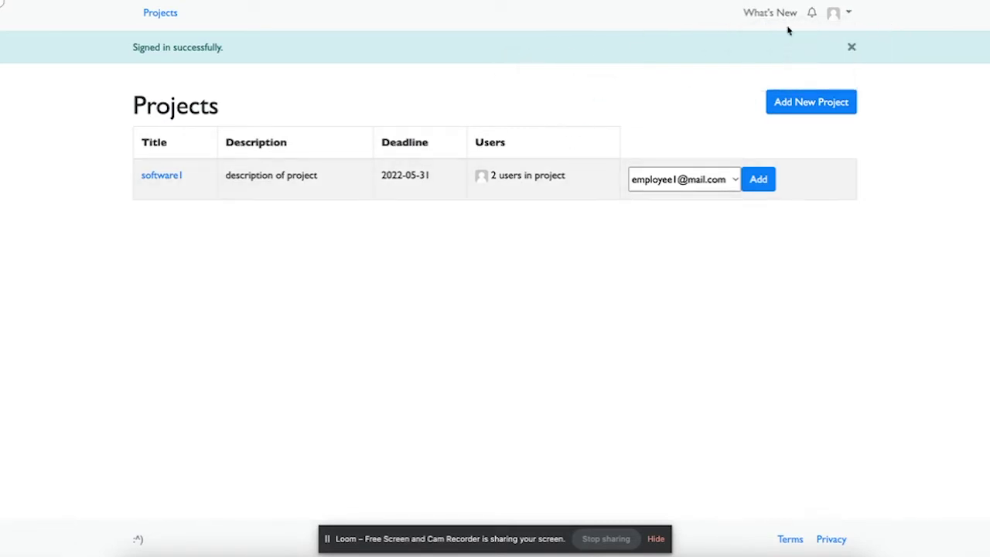
{"action": "left_click", "coordinate": [841, 10]}
{"action": "left_click", "coordinate": [822, 40]}
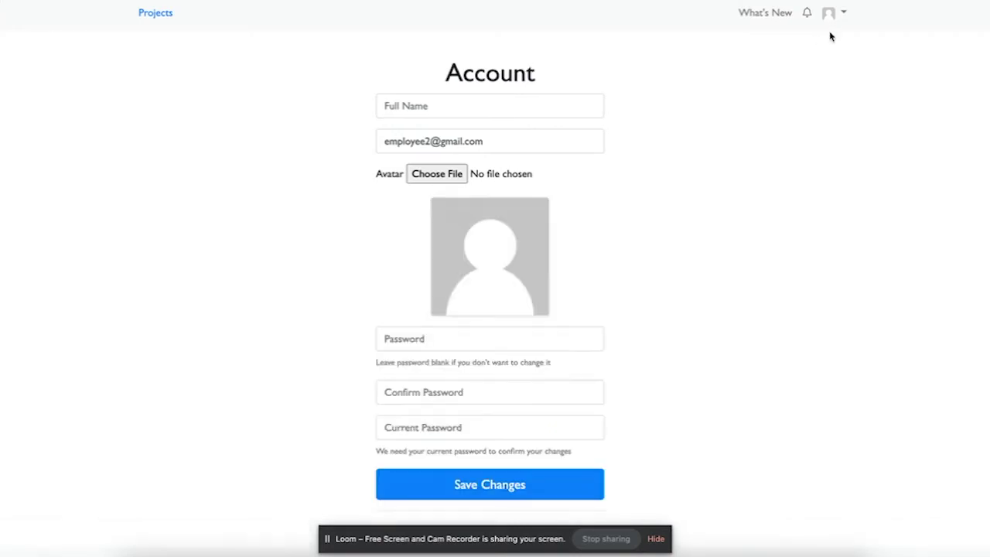
{"action": "scroll", "coordinate": [495, 52], "scroll_direction": "down", "scroll_amount": 1}
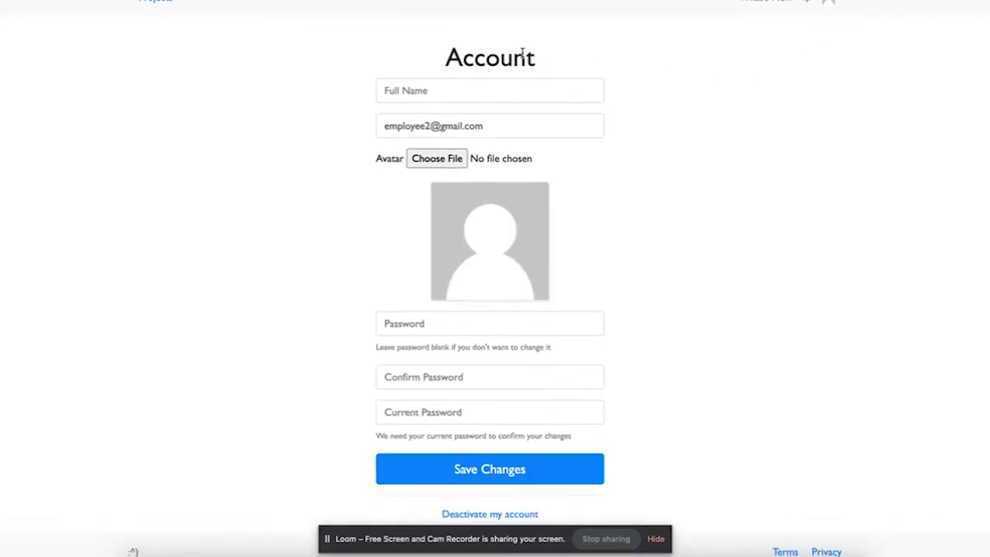
{"action": "scroll", "coordinate": [542, 69], "scroll_direction": "up", "scroll_amount": 1}
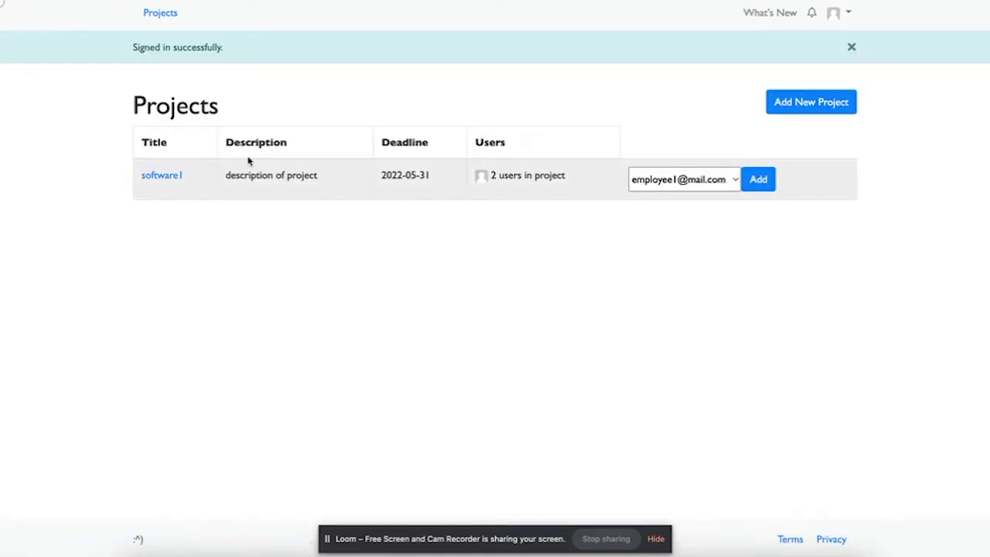
Step: Start a new task in project software1, assigned to the second employee, titled "task1" with the description "description task 1"
{"action": "left_click", "coordinate": [164, 177]}
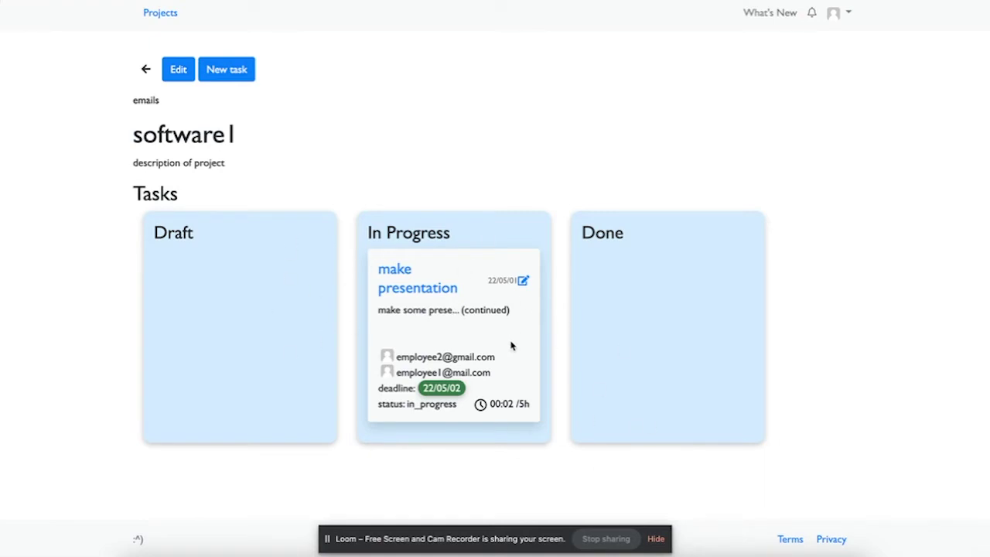
{"action": "left_click", "coordinate": [229, 72]}
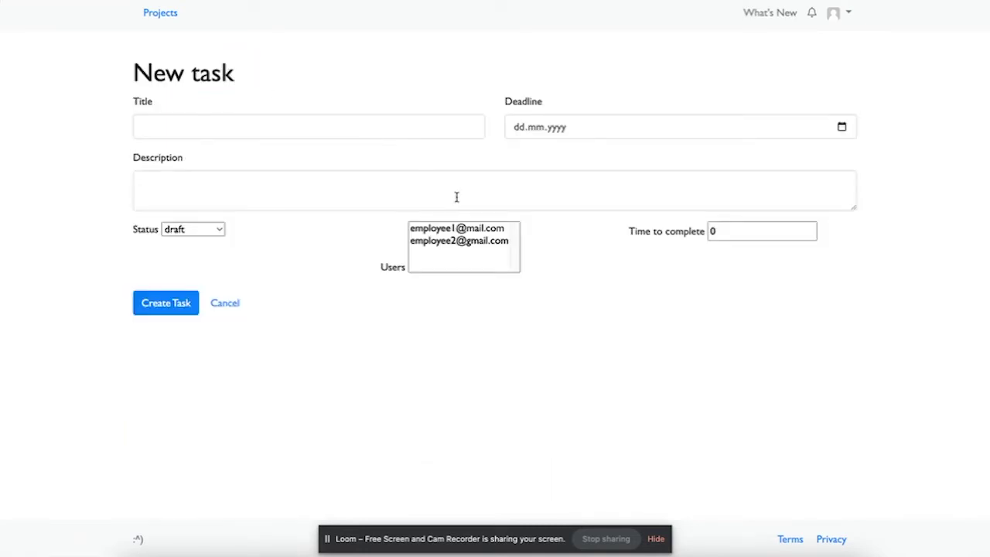
{"action": "left_click", "coordinate": [462, 240]}
{"action": "left_click", "coordinate": [349, 116]}
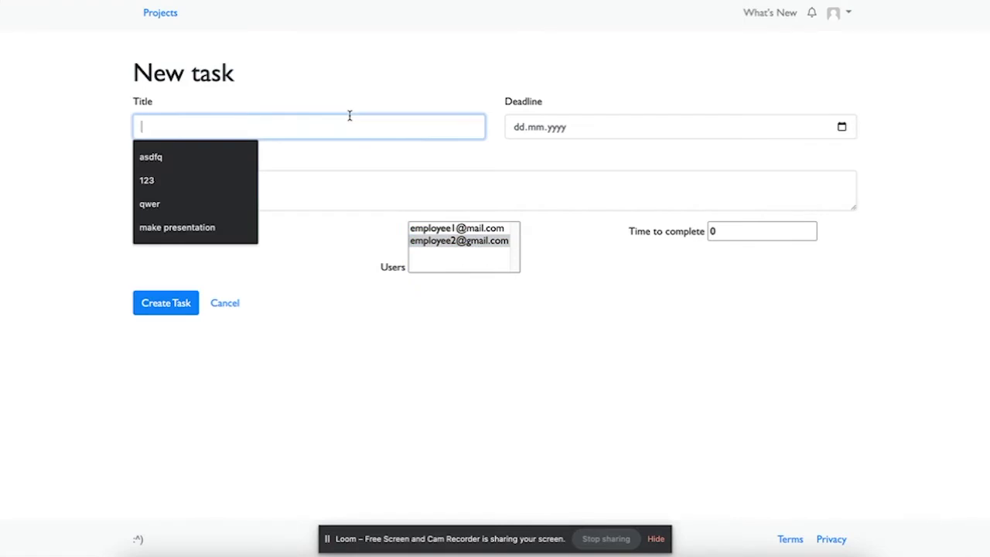
{"action": "type", "text": "to"}
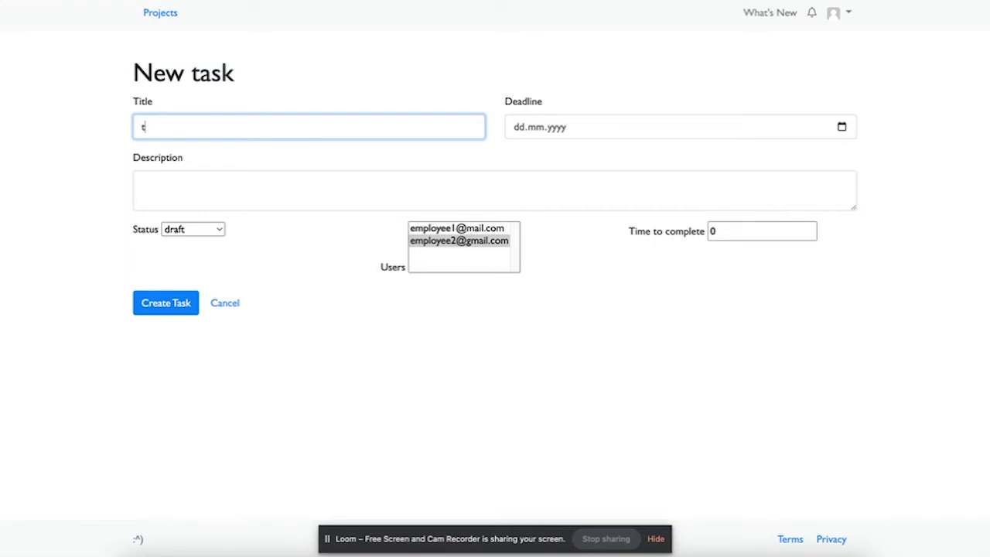
{"action": "key", "text": "BackSpace"}
{"action": "type", "text": "tak"}
{"action": "type", "text": "k1"}
{"action": "left_click", "coordinate": [291, 192]}
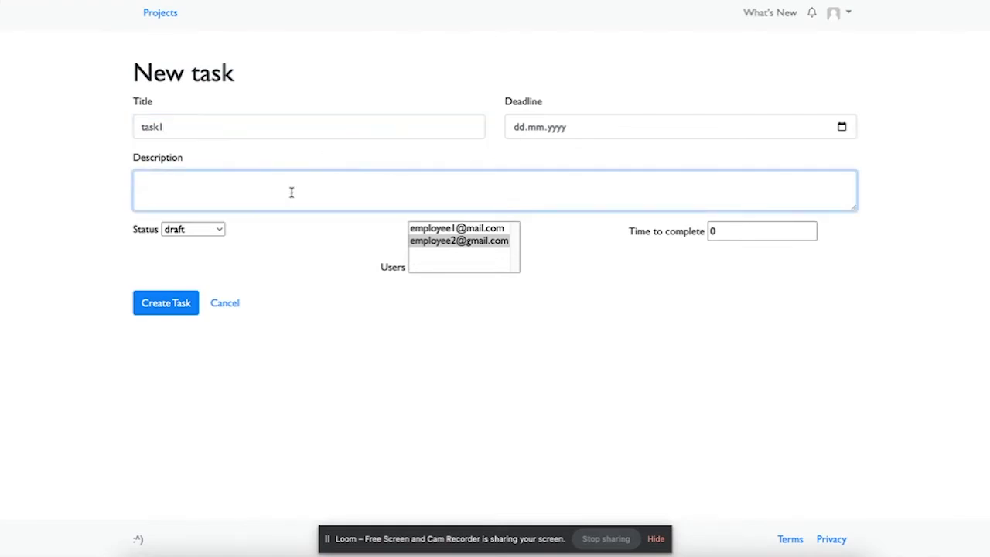
{"action": "type", "text": "description task 1"}
Step: Set the new task's deadline to 29.05.2022 and its time to complete to 5, and create the task
{"action": "left_click", "coordinate": [842, 131]}
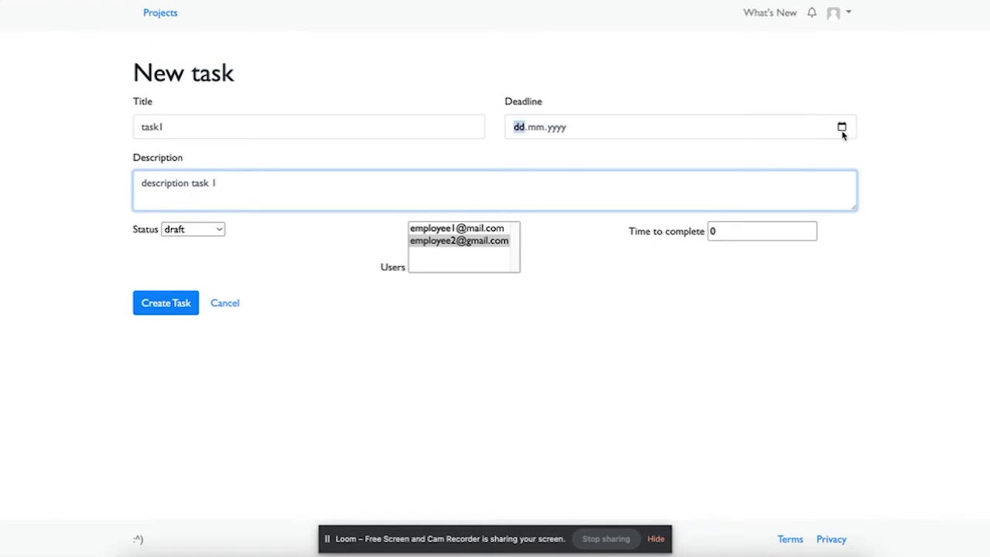
{"action": "left_click", "coordinate": [628, 266]}
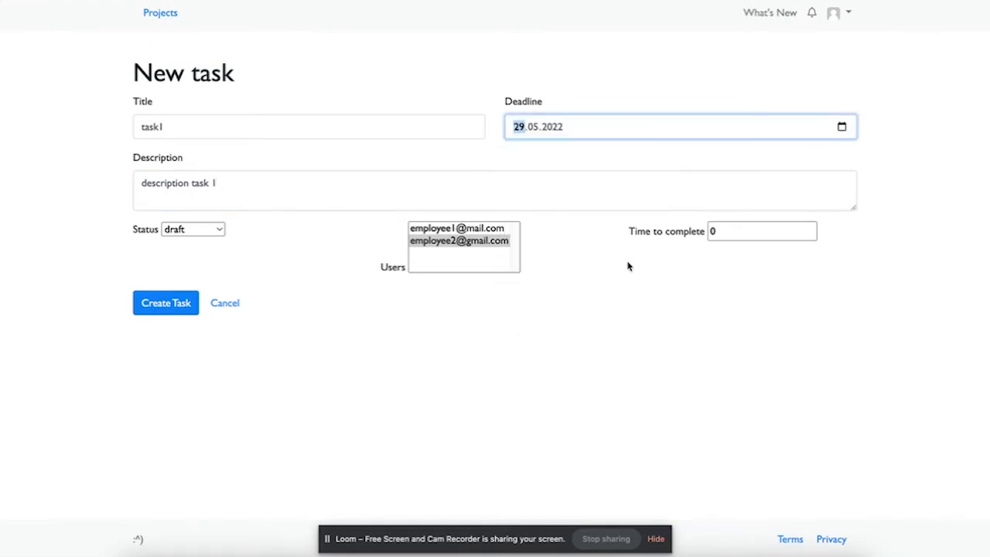
{"action": "left_click", "coordinate": [281, 329]}
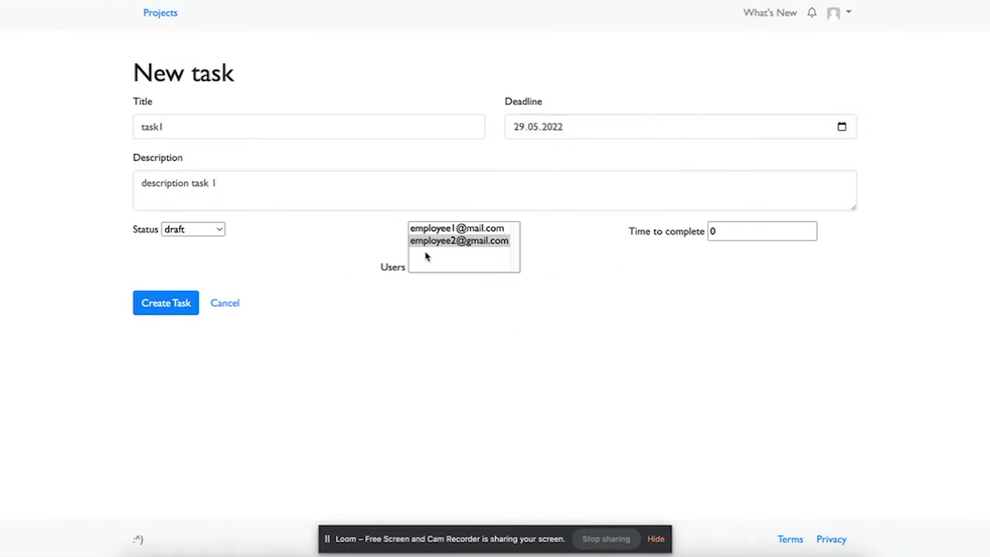
{"action": "left_click", "coordinate": [767, 230]}
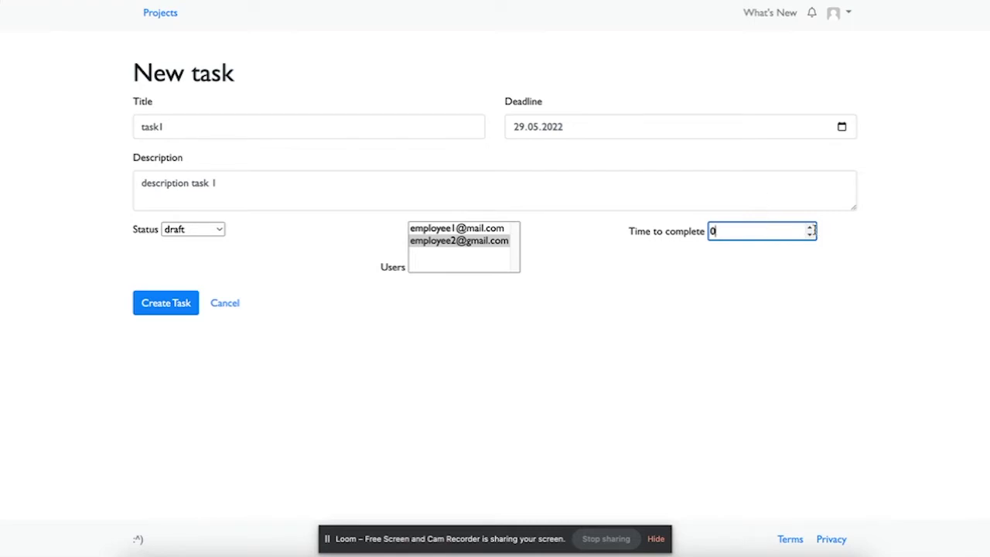
{"action": "left_click", "coordinate": [811, 228]}
{"action": "left_click", "coordinate": [811, 228]}
{"action": "left_click", "coordinate": [811, 229]}
{"action": "left_click", "coordinate": [173, 312]}
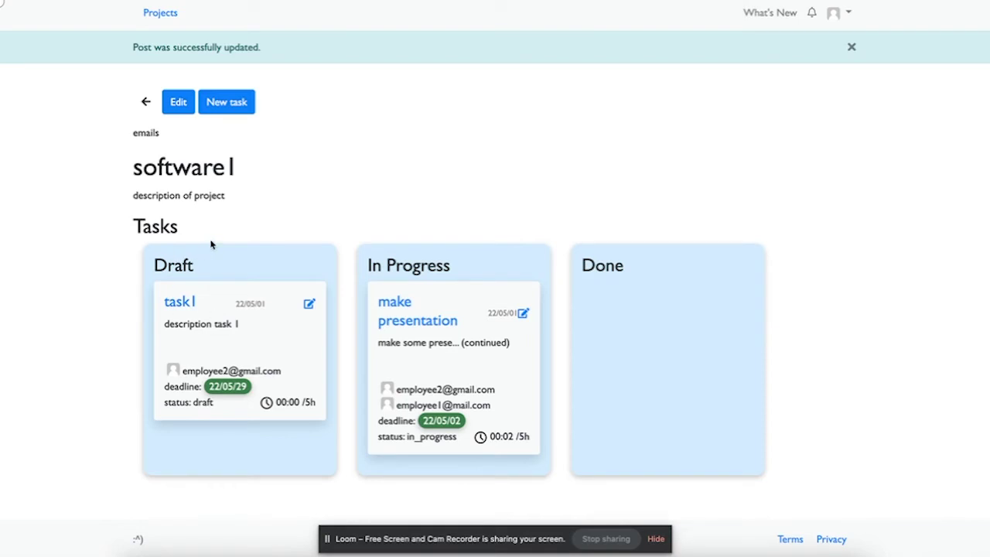
Step: Start the timer on task1 and add the first employee to the task by email
{"action": "left_click", "coordinate": [180, 303]}
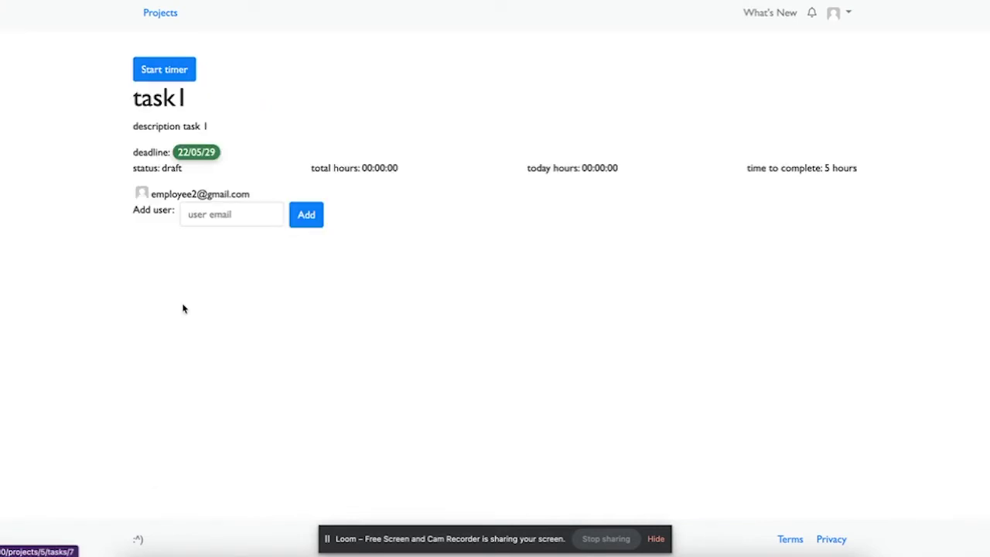
{"action": "left_click", "coordinate": [170, 71]}
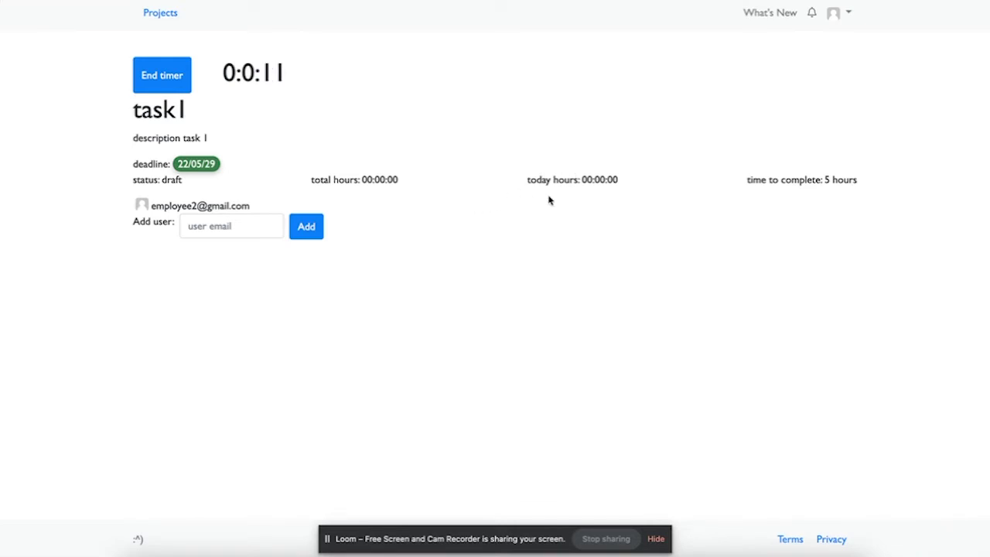
{"action": "left_click", "coordinate": [266, 222]}
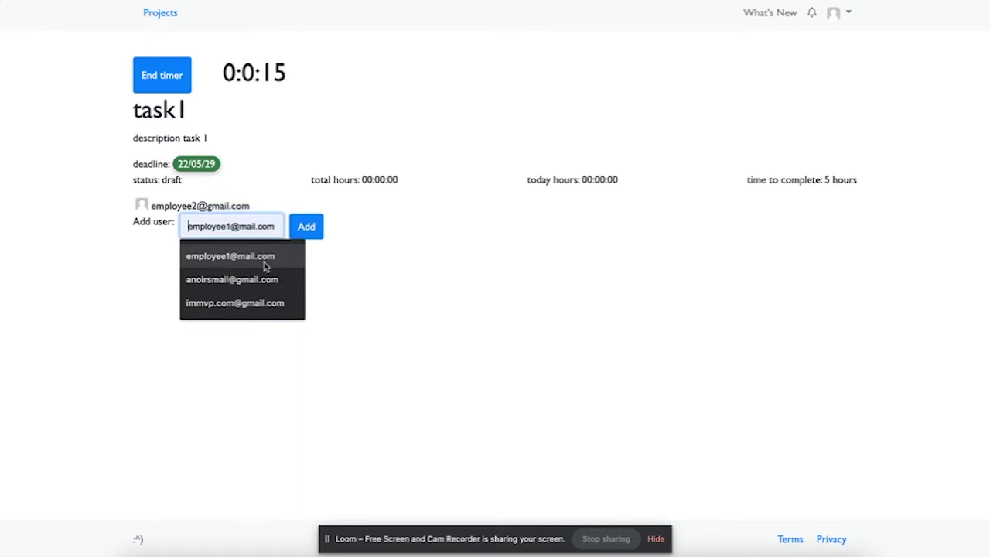
{"action": "left_click", "coordinate": [265, 261]}
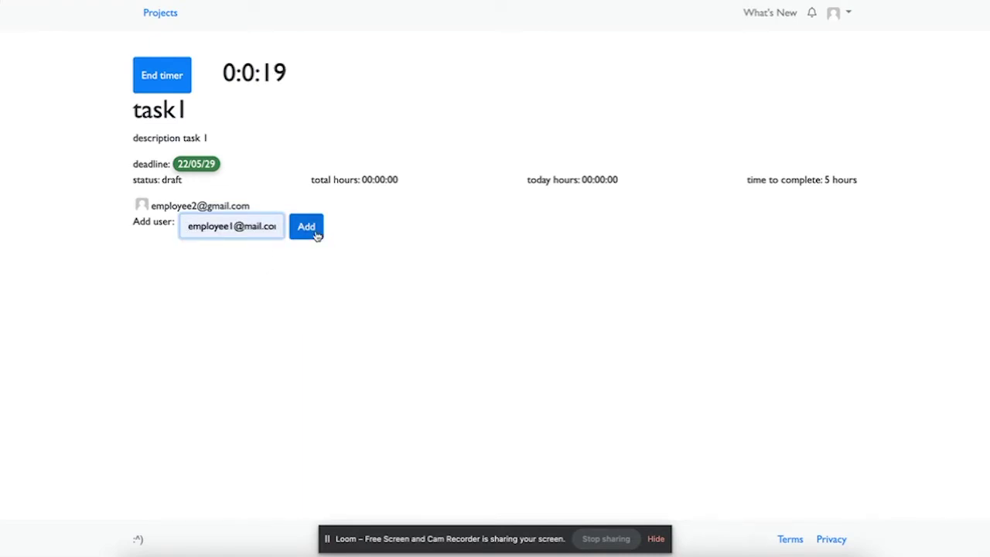
{"action": "left_click", "coordinate": [306, 226]}
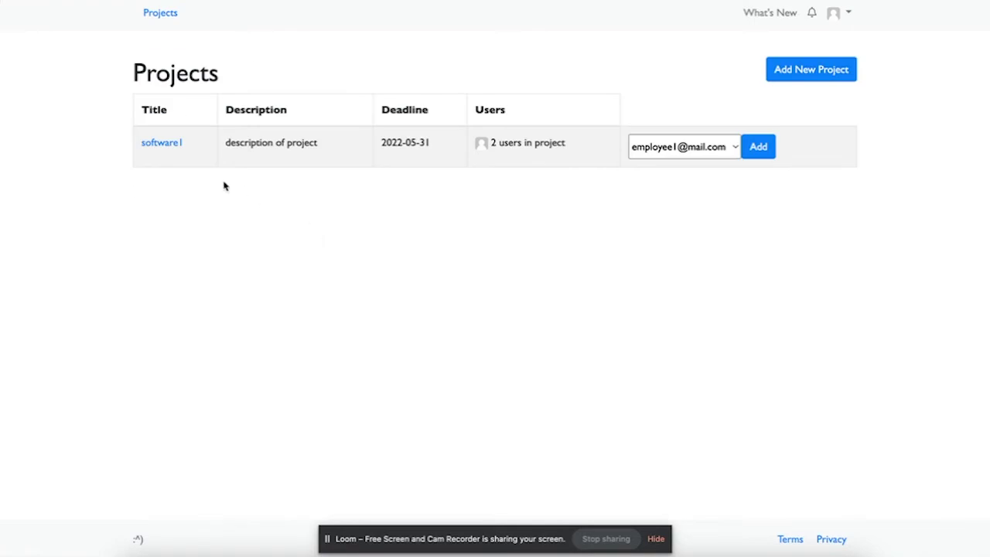
Step: Edit task1 in project software1 to set its status to in_progress, and save the update
{"action": "left_click", "coordinate": [164, 146]}
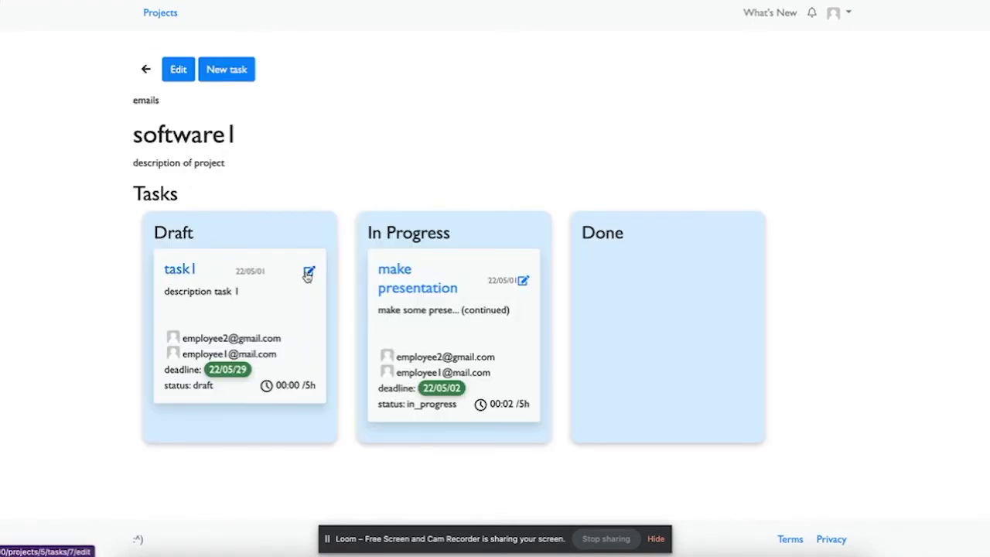
{"action": "left_click", "coordinate": [307, 275]}
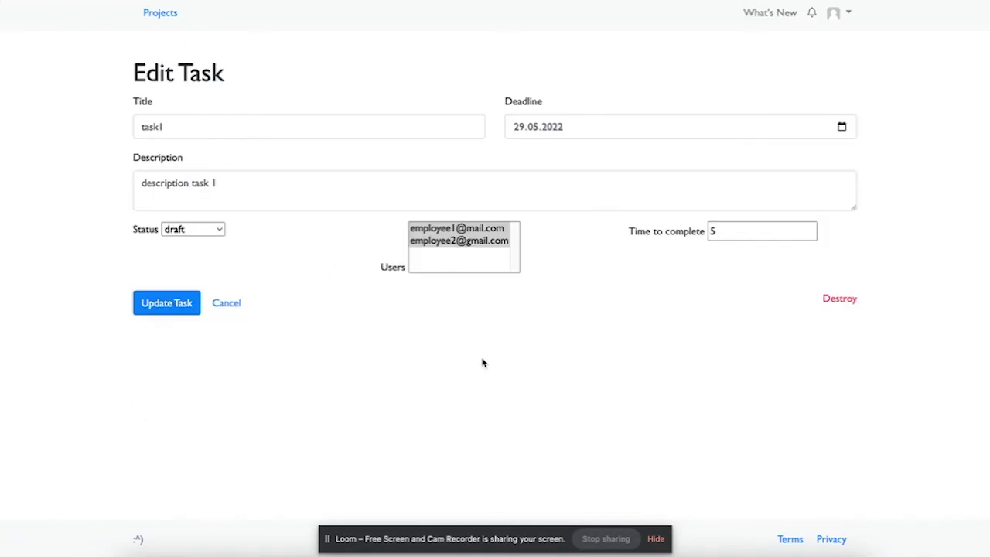
{"action": "left_click", "coordinate": [181, 236]}
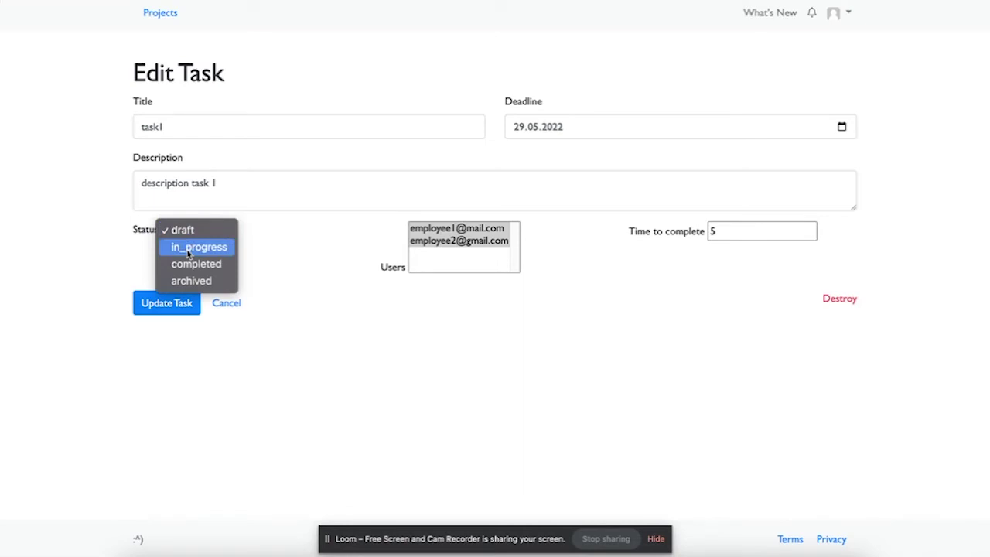
{"action": "left_click", "coordinate": [188, 247]}
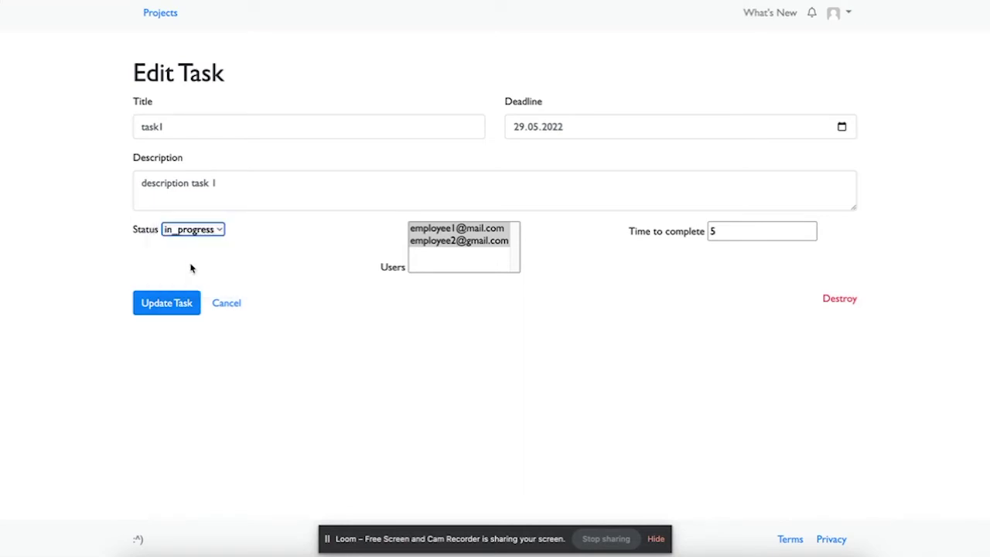
{"action": "left_click", "coordinate": [164, 319]}
Step: Reopen task1 from the In Progress column and end its running timer
{"action": "scroll", "coordinate": [399, 358], "scroll_direction": "down", "scroll_amount": 1}
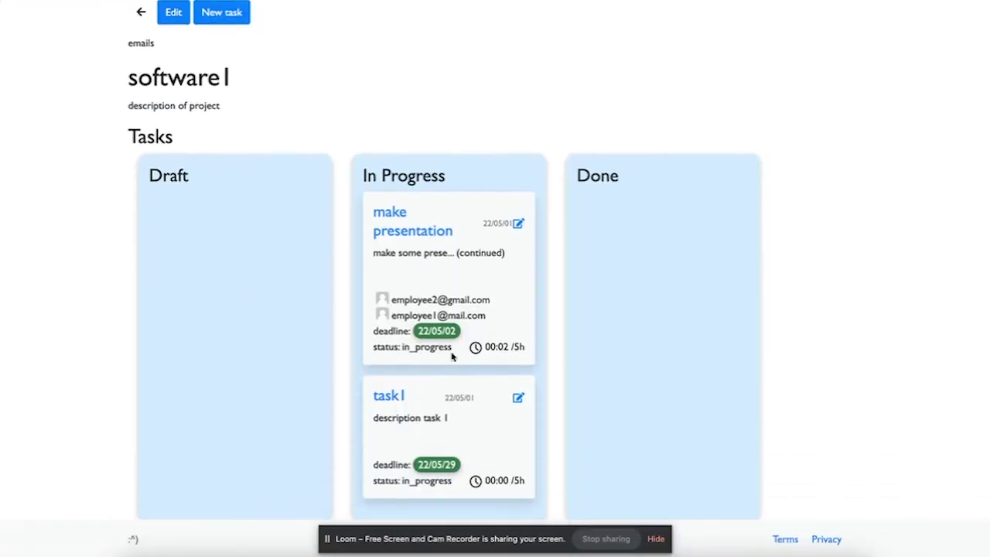
{"action": "left_click", "coordinate": [387, 397]}
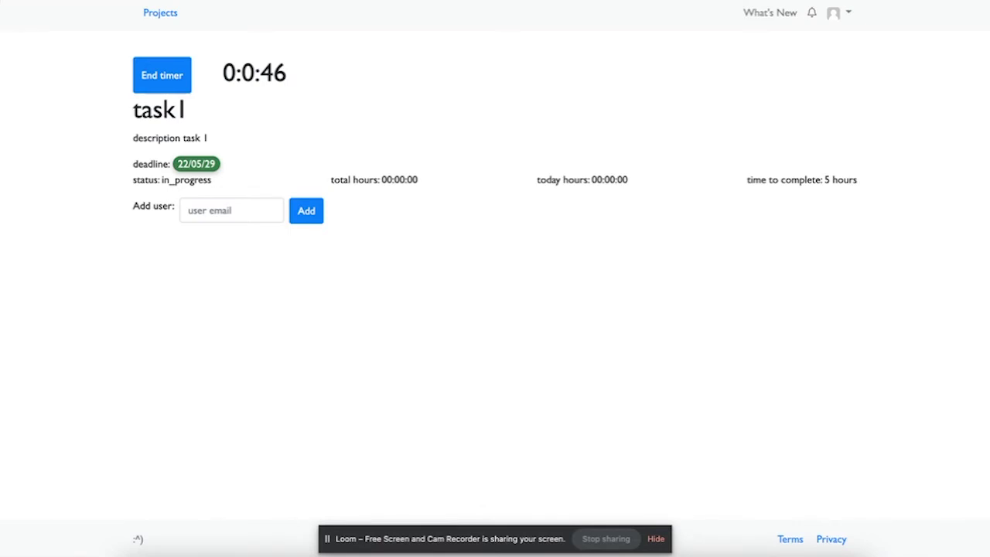
{"action": "key", "text": "alt+Left"}
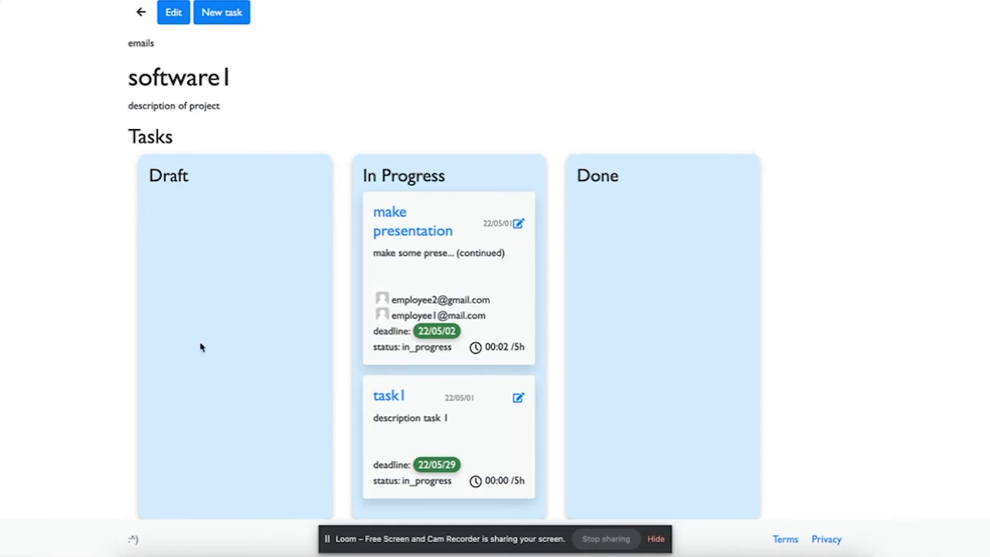
{"action": "left_click", "coordinate": [390, 396]}
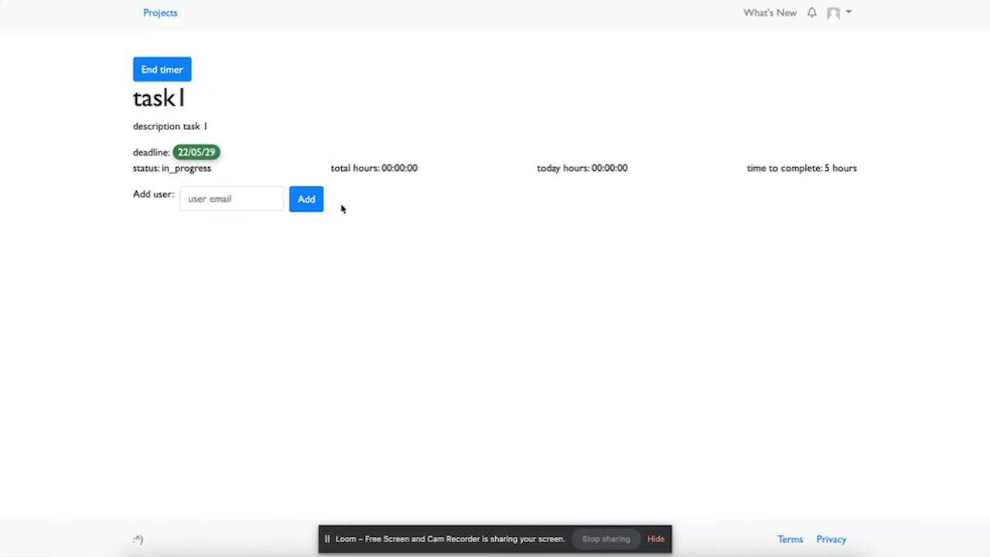
{"action": "left_click", "coordinate": [162, 86]}
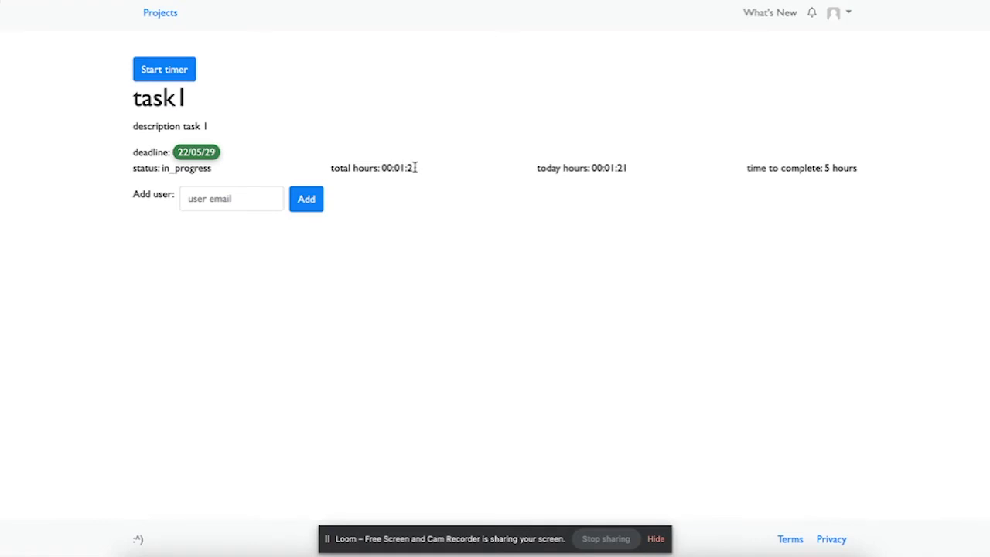
Step: Check the tracked time in task1's details and on its card on the software1 board
{"action": "left_click_drag", "start_coordinate": [415, 168], "coordinate": [400, 168]}
{"action": "left_click", "coordinate": [223, 116]}
{"action": "left_click", "coordinate": [11, 1]}
{"action": "scroll", "coordinate": [362, 241], "scroll_direction": "down", "scroll_amount": 1}
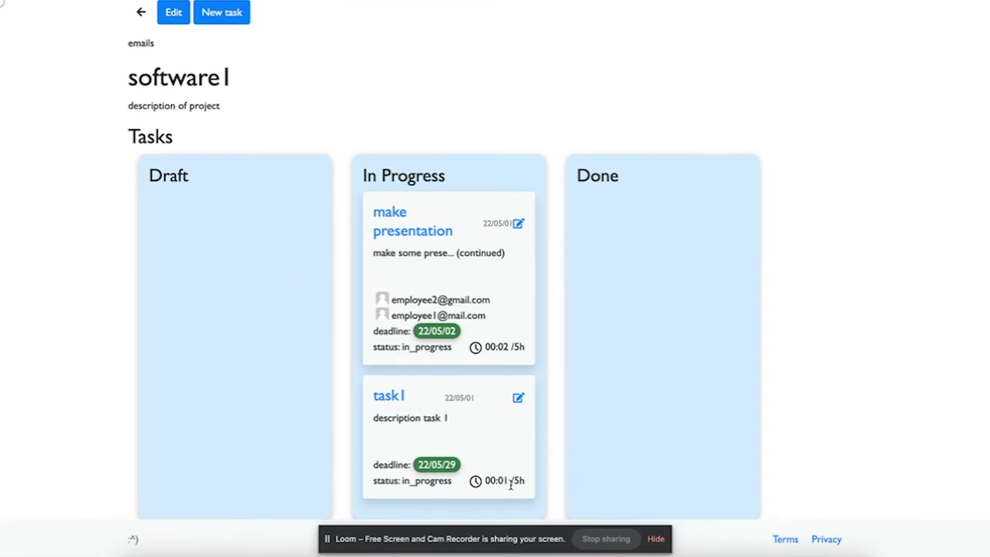
{"action": "left_click_drag", "start_coordinate": [509, 481], "coordinate": [485, 481]}
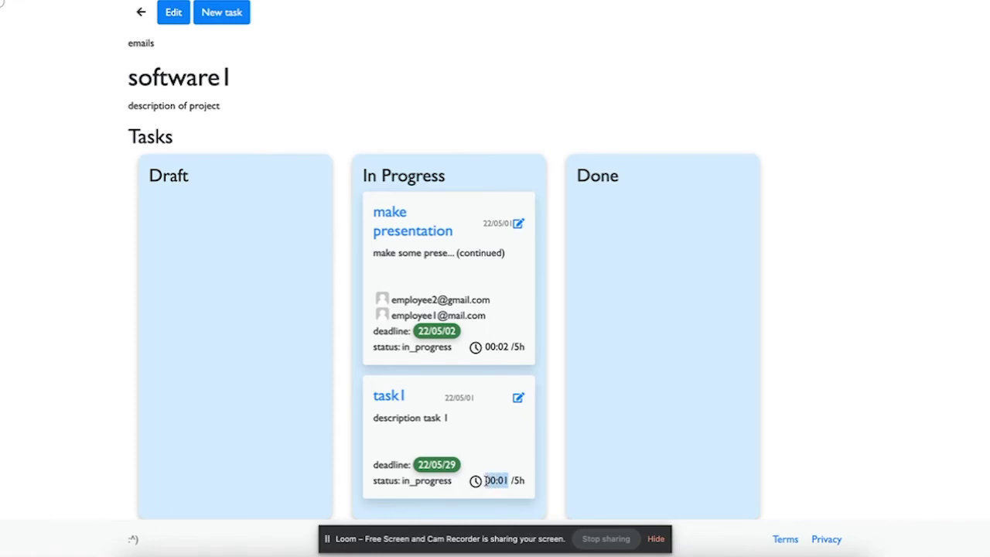